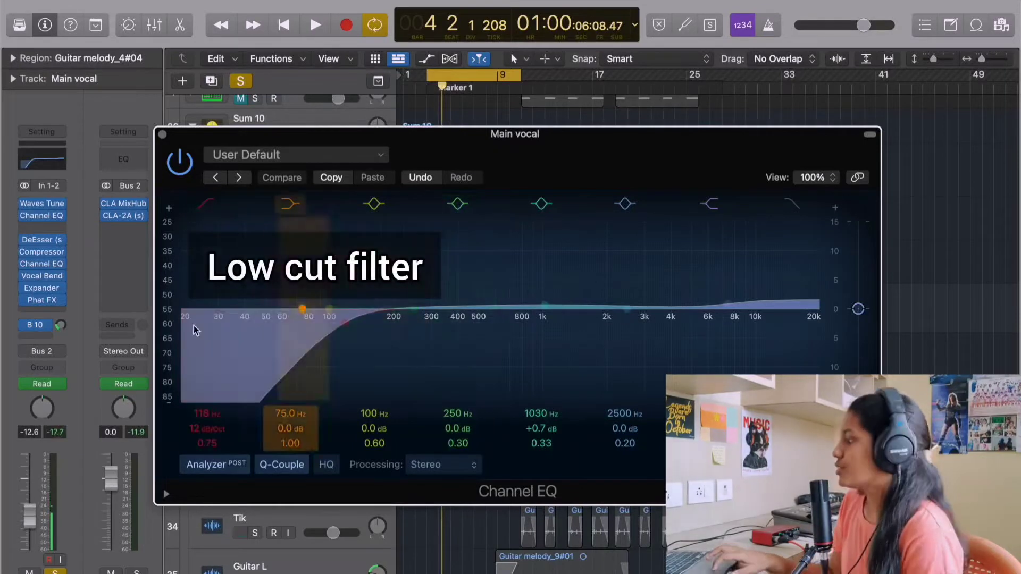
Shift the main vocal EQ's analyzer scale to 40–100 and audition the vocal with Channel EQ bypassed and re-enabled
{"action": "left_click_drag", "start_coordinate": [167, 315], "coordinate": [164, 226]}
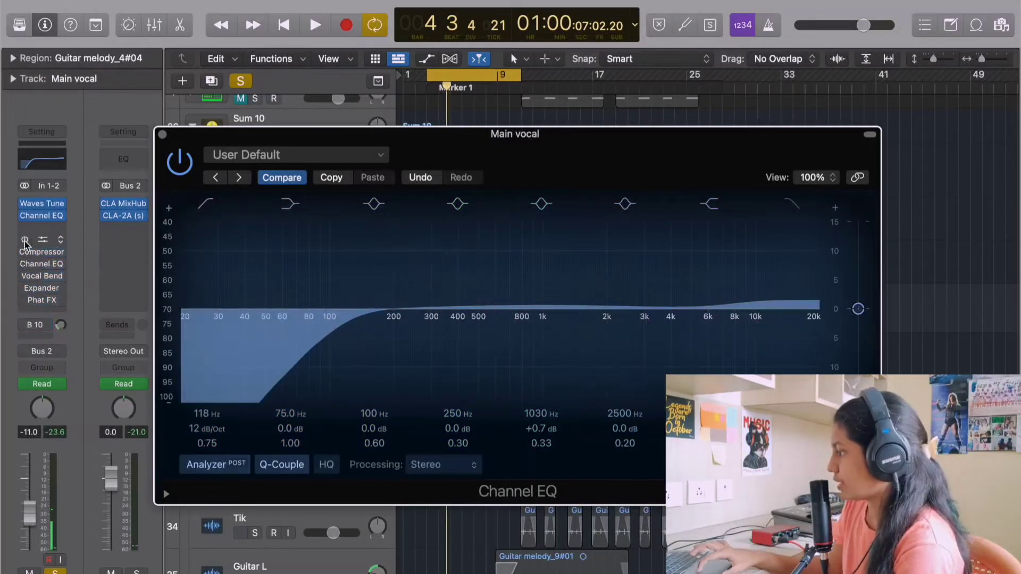
{"action": "key", "text": "space"}
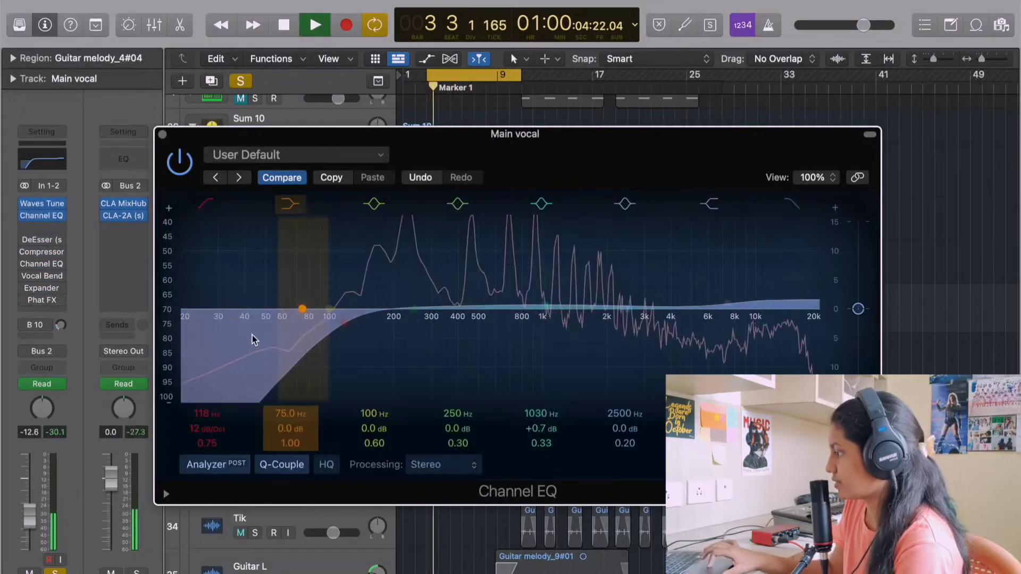
{"action": "left_click", "coordinate": [185, 169]}
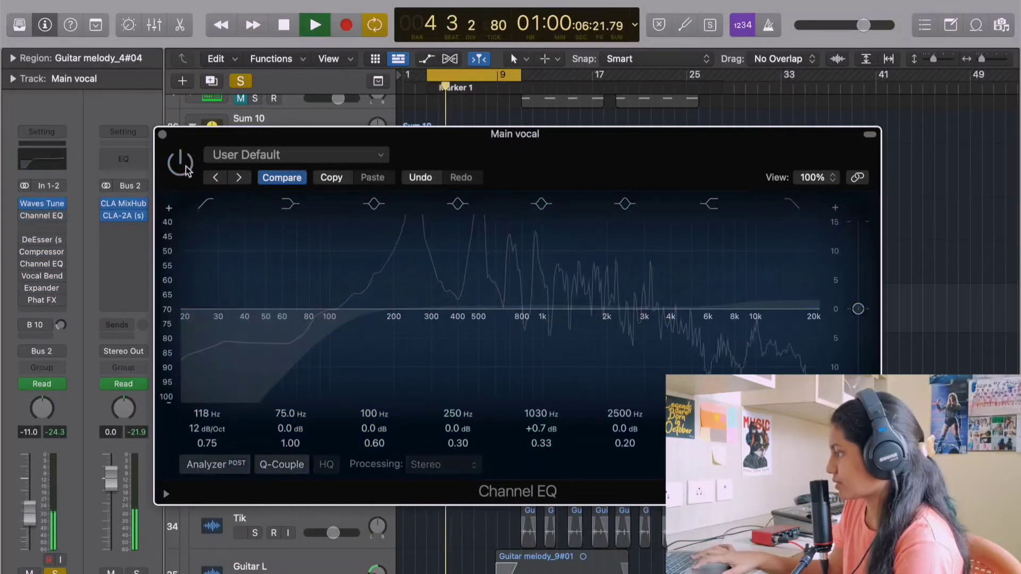
{"action": "left_click", "coordinate": [184, 167]}
{"action": "key", "text": "space"}
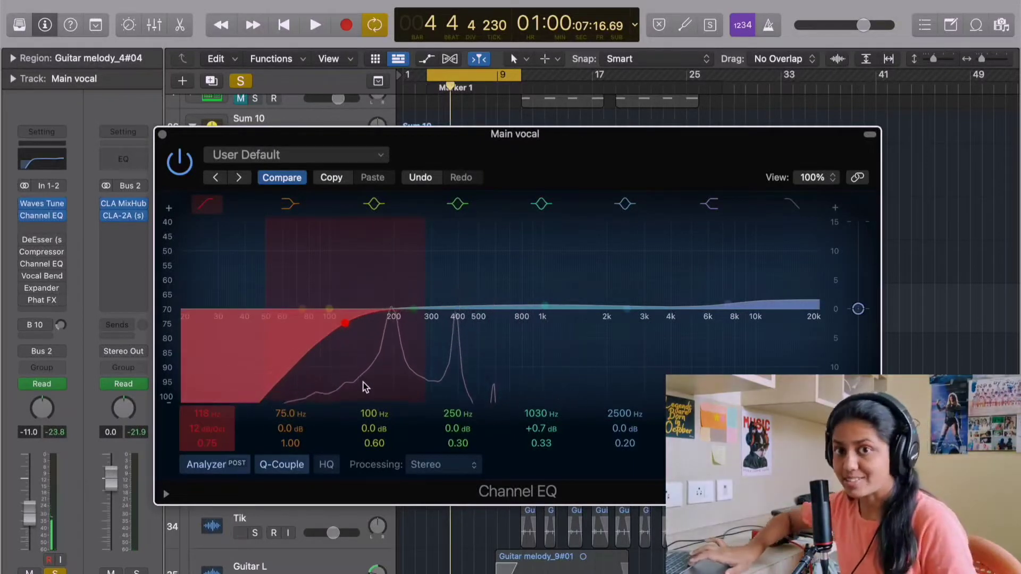
Play the main vocal with the Channel EQ analyzer in PRE mode and examine the spectrum below the low cut
{"action": "key", "text": "space"}
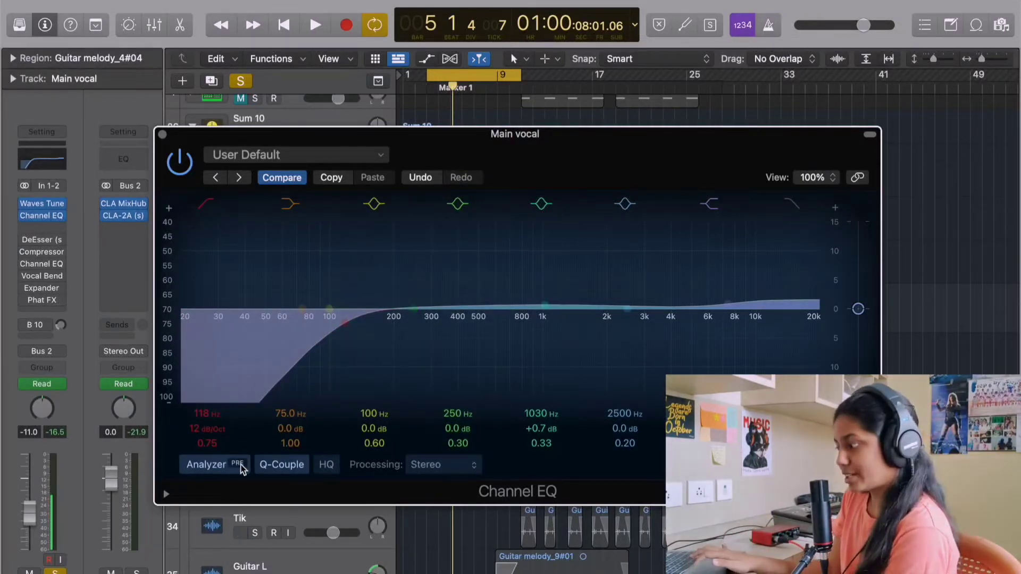
{"action": "key", "text": "space"}
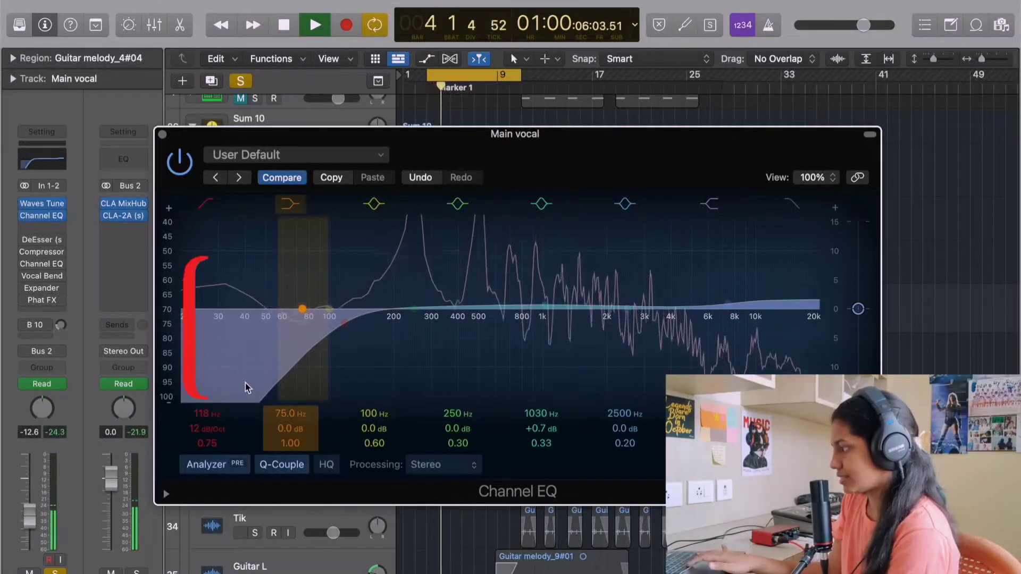
{"action": "key", "text": "space"}
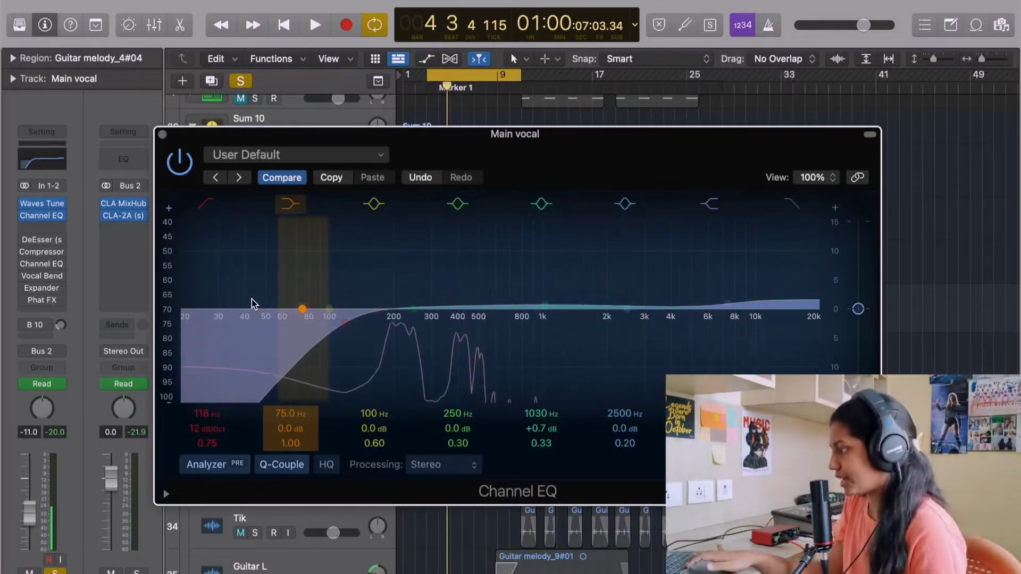
{"action": "key", "text": "space"}
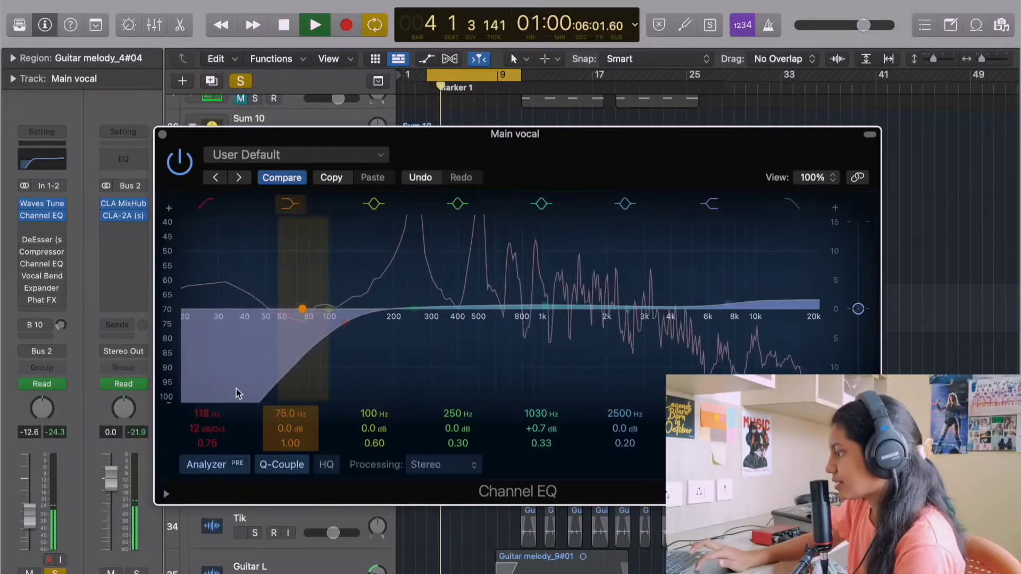
{"action": "key", "text": "space"}
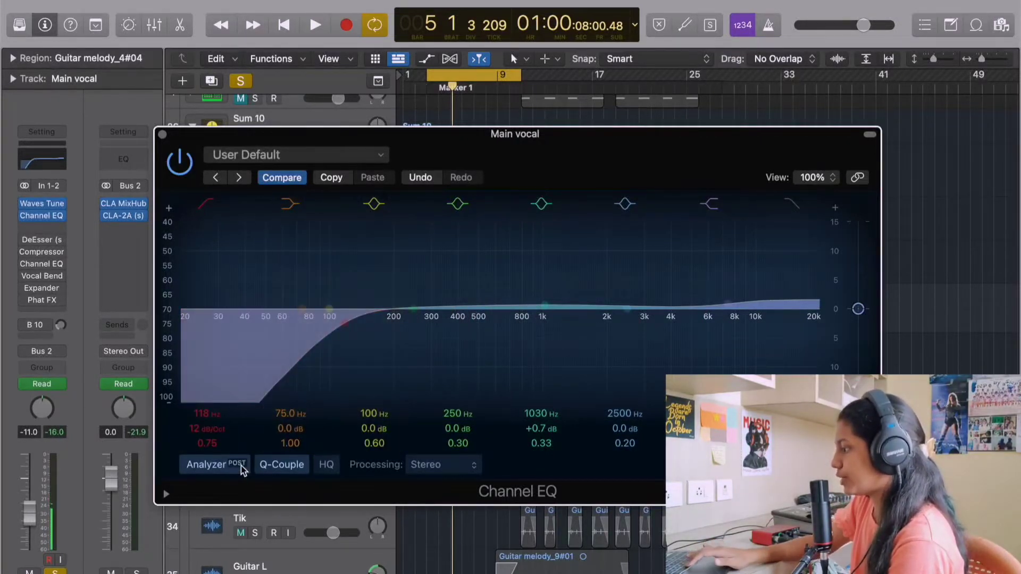
Play the main vocal with the analyzer in POST mode and examine the filtered low end and the high-shelf region
{"action": "key", "text": "space"}
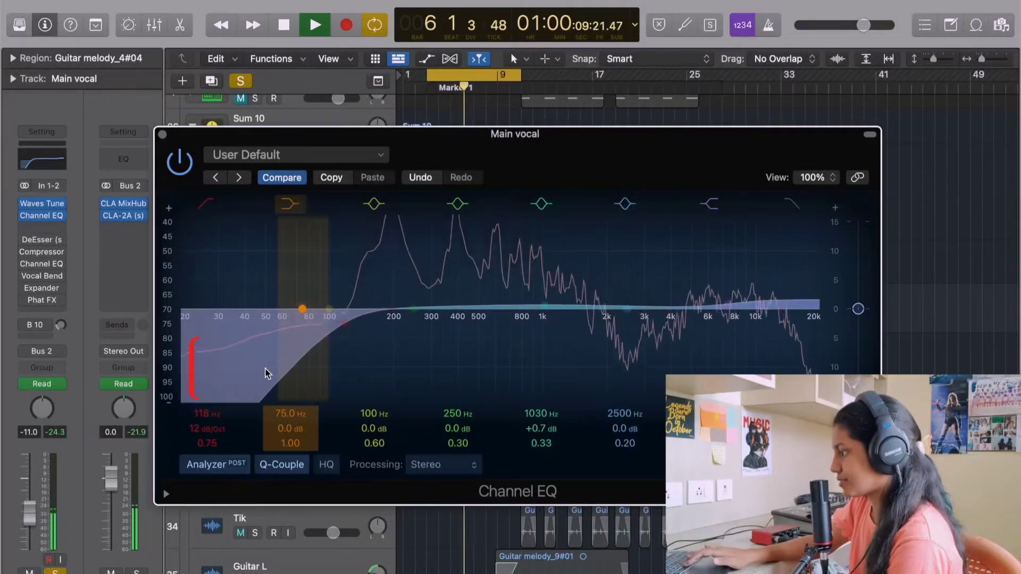
{"action": "key", "text": "space"}
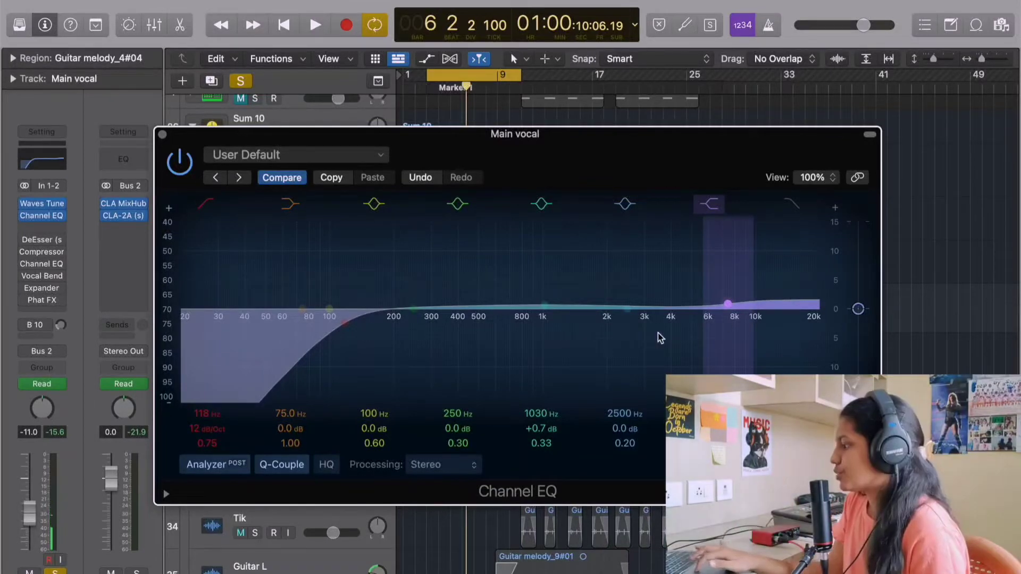
{"action": "key", "text": "space"}
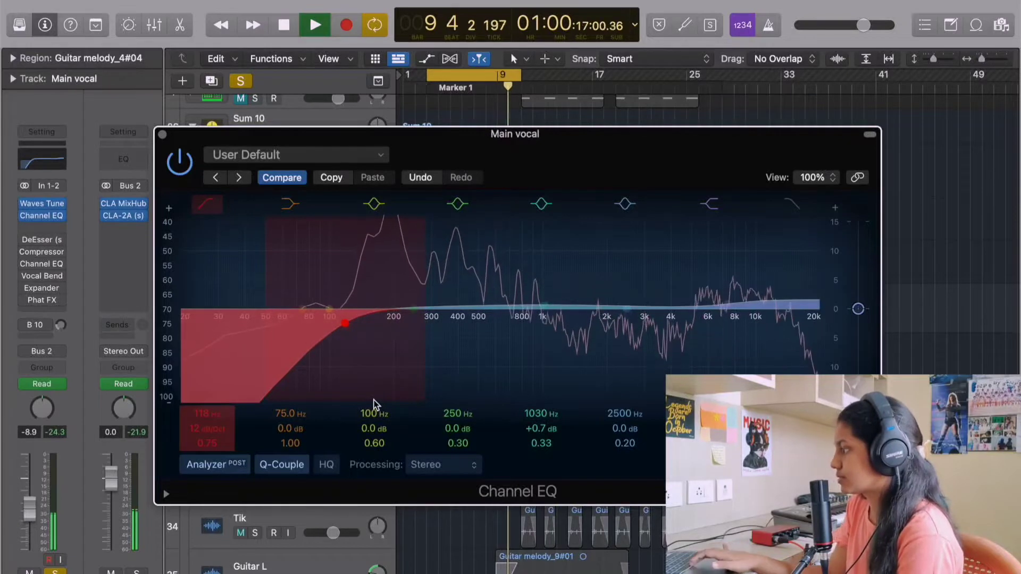
{"action": "key", "text": "space"}
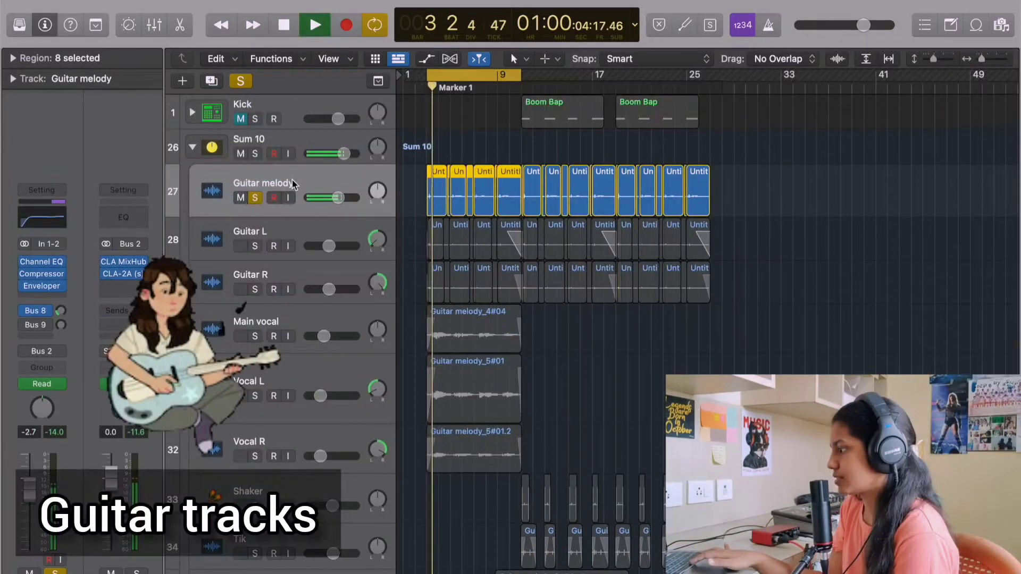
Stop the Guitar melody playback, open that track's Channel EQ and reposition its window over the tracks
{"action": "key", "text": "space"}
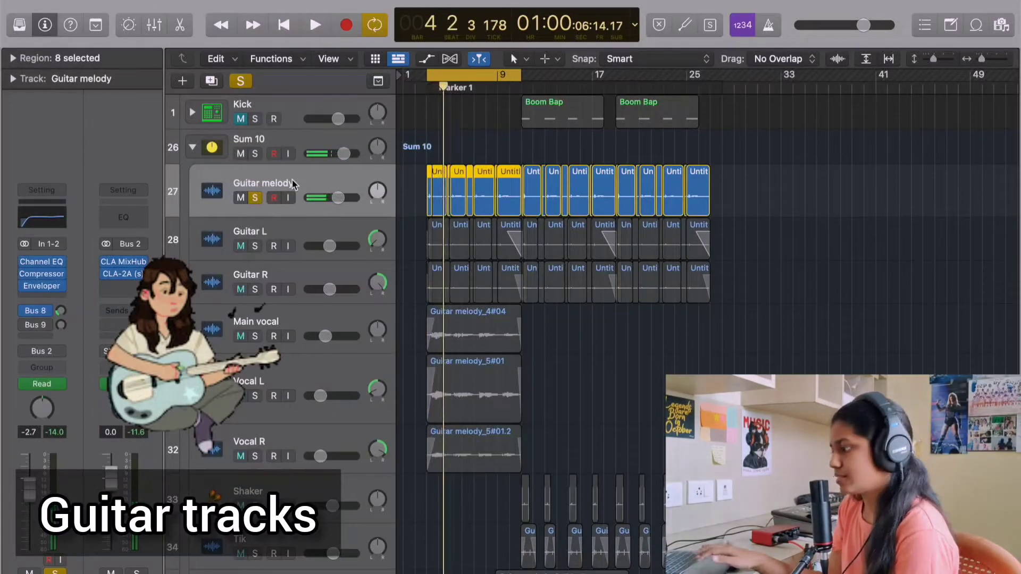
{"action": "left_click", "coordinate": [38, 262]}
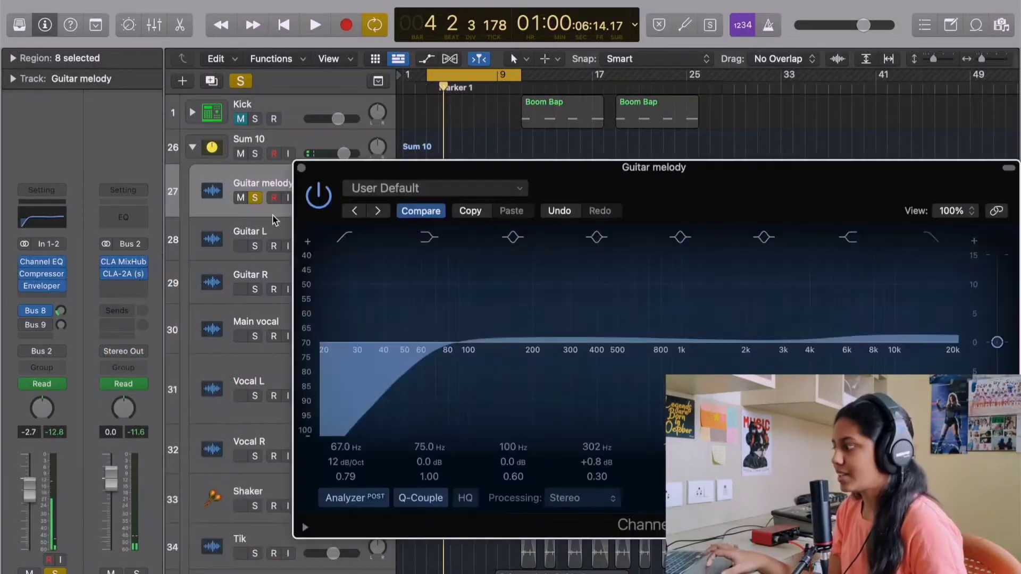
{"action": "left_click_drag", "start_coordinate": [563, 174], "coordinate": [451, 187]}
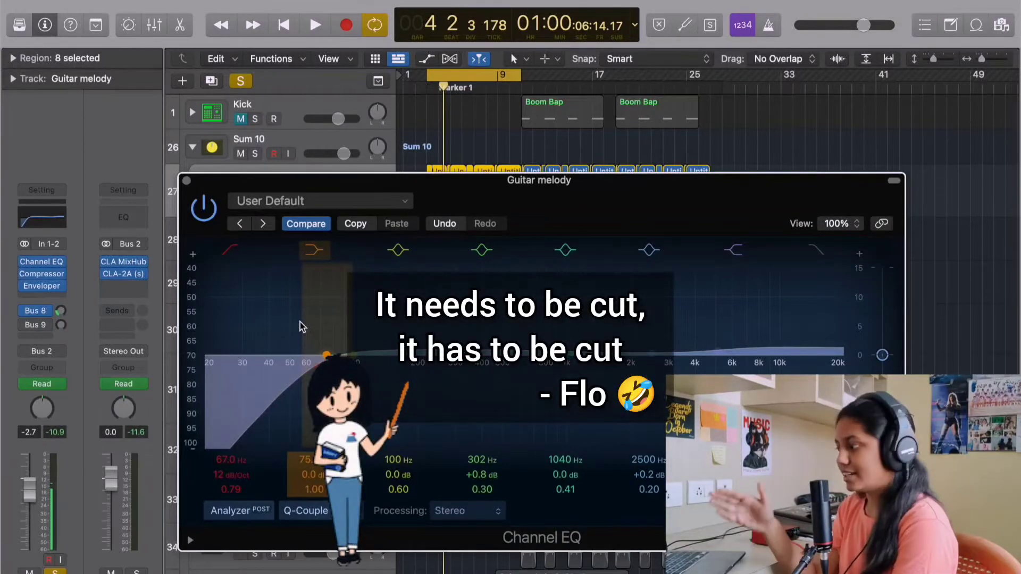
Audition the Guitar melody with its EQ bypassed and enabled, and examine the low end with the analyzer set to PRE
{"action": "key", "text": "space"}
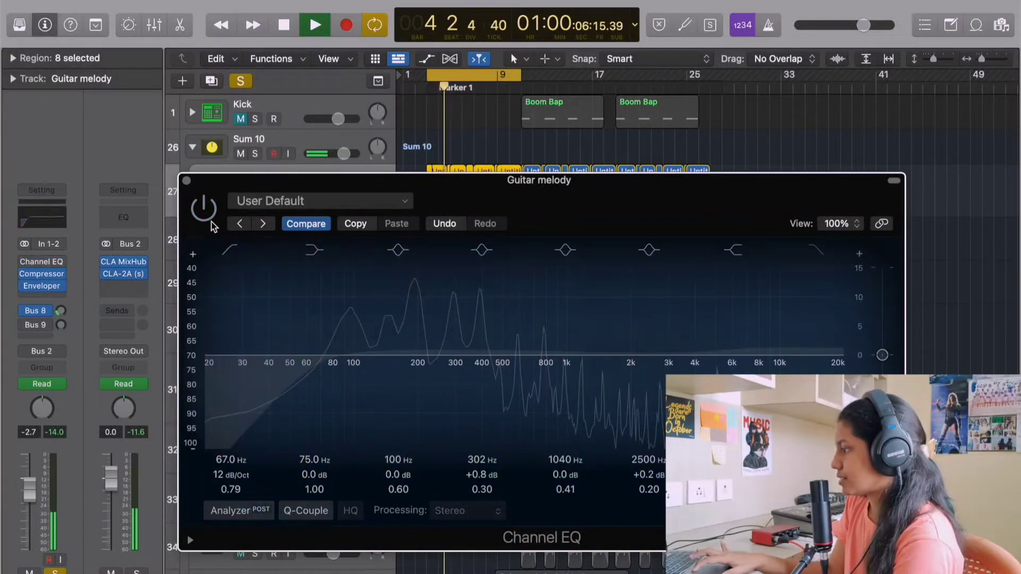
{"action": "left_click", "coordinate": [262, 511]}
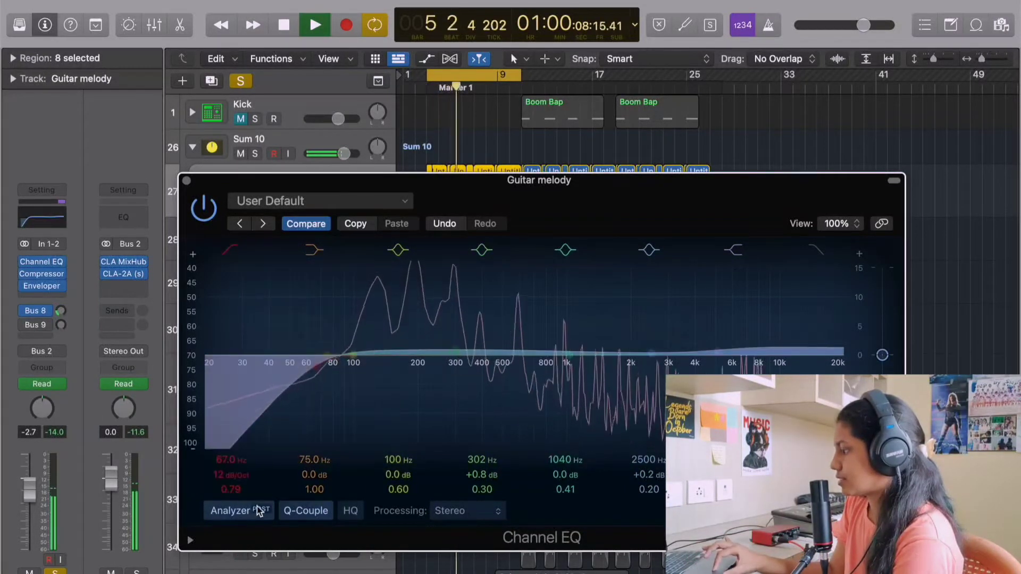
{"action": "key", "text": "space"}
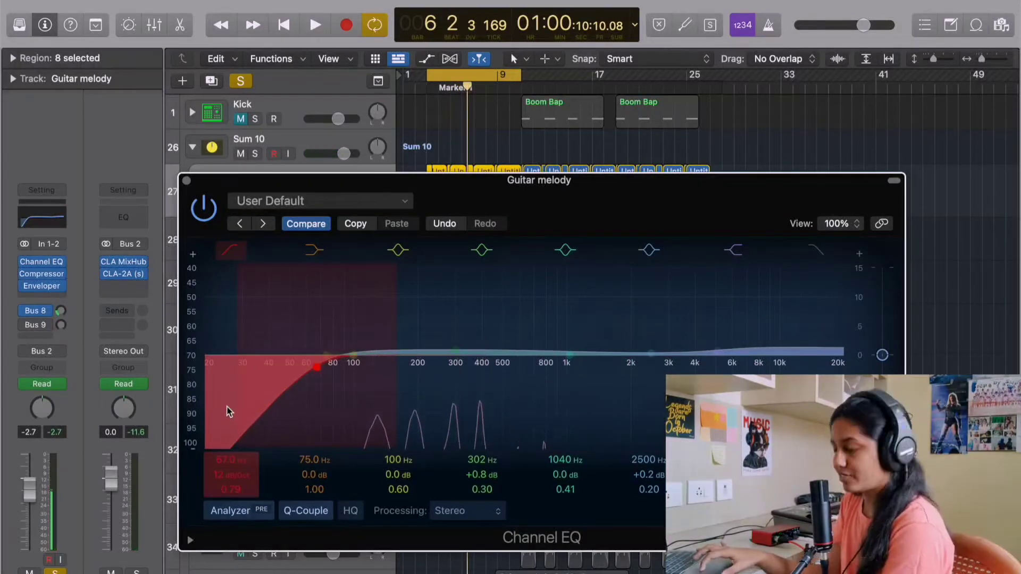
{"action": "key", "text": "space"}
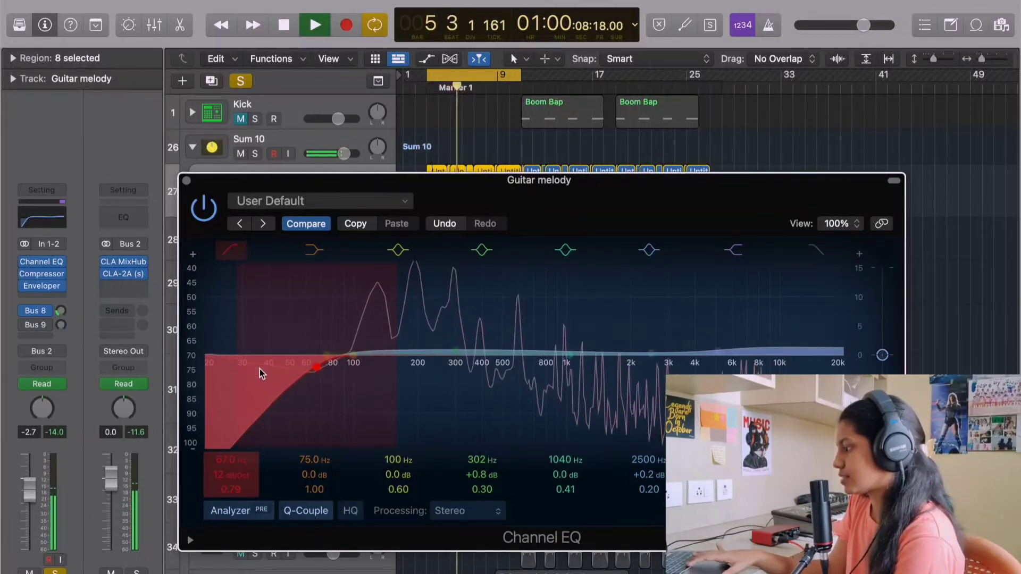
{"action": "key", "text": "space"}
Set the Guitar melody EQ's analyzer to POST and play the track to examine the low end after the cut
{"action": "left_click", "coordinate": [259, 511]}
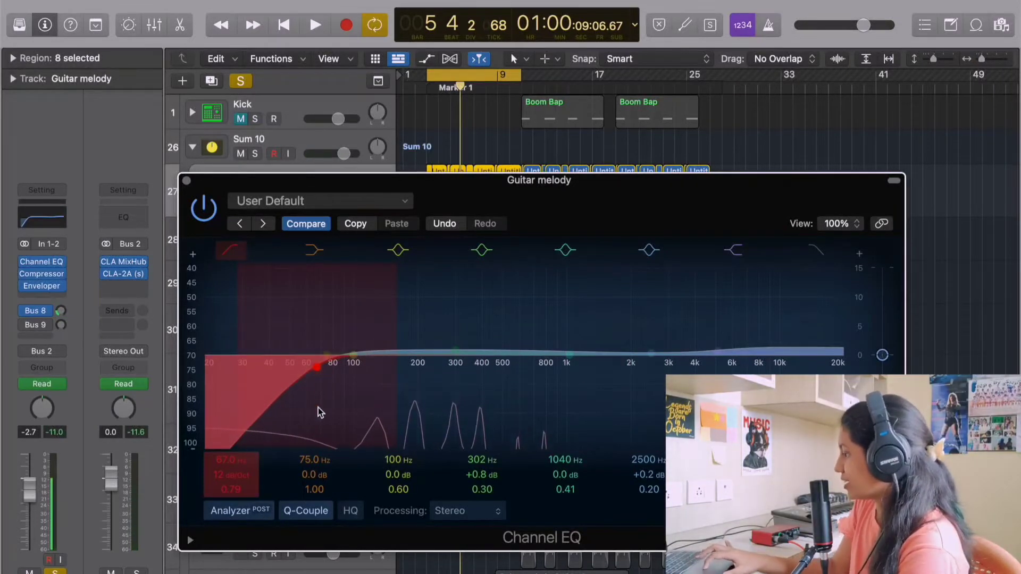
{"action": "key", "text": "space"}
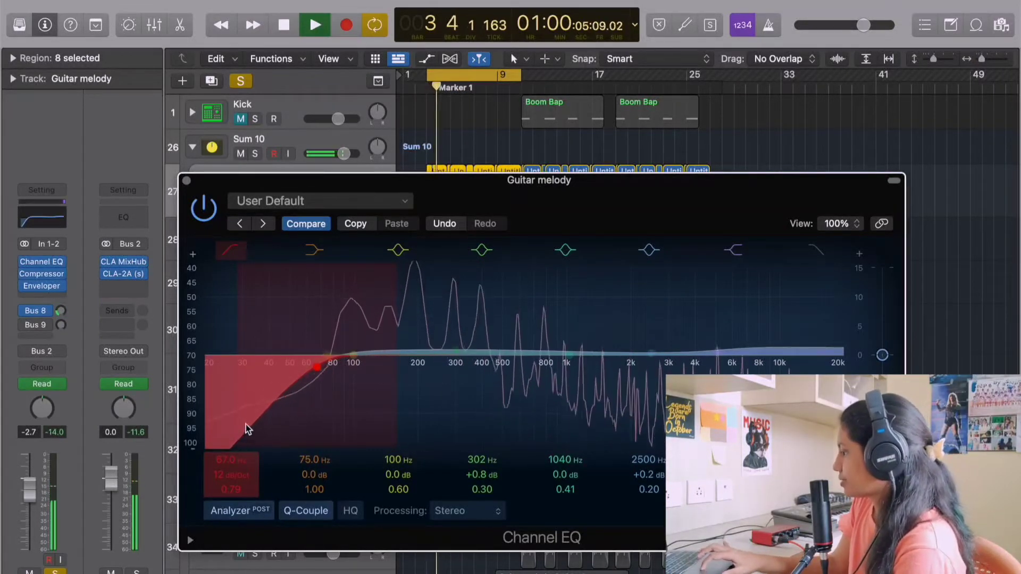
{"action": "key", "text": "space"}
Select the 302 Hz band and play the Guitar melody to examine the low-mid boost and the high shelf
{"action": "left_click", "coordinate": [456, 350]}
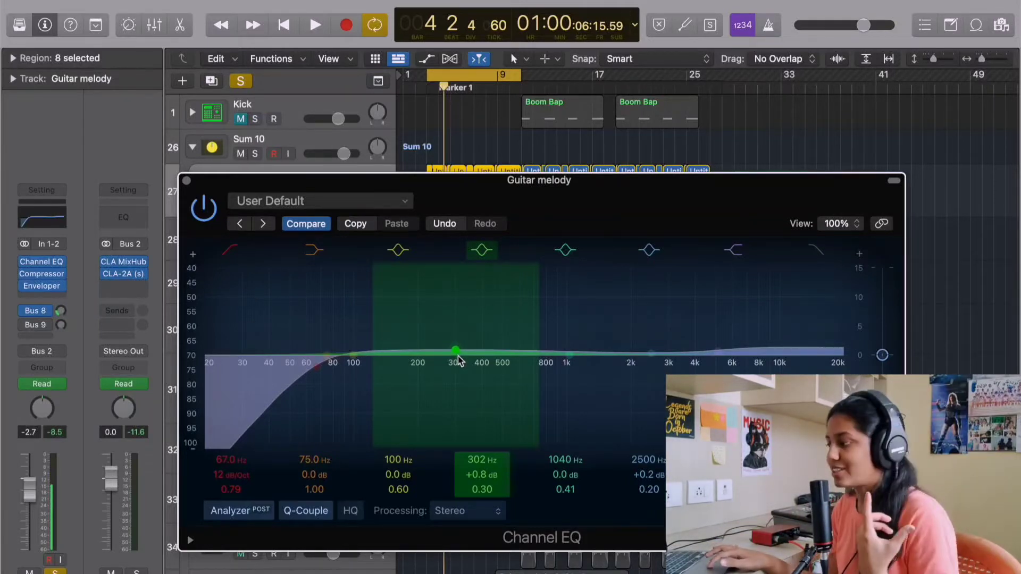
{"action": "key", "text": "space"}
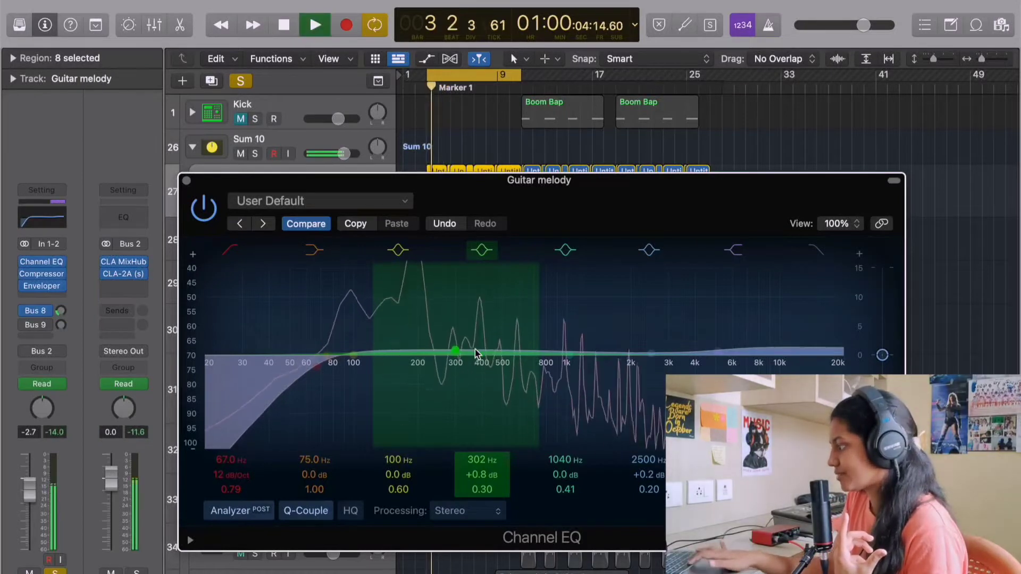
{"action": "key", "text": "space"}
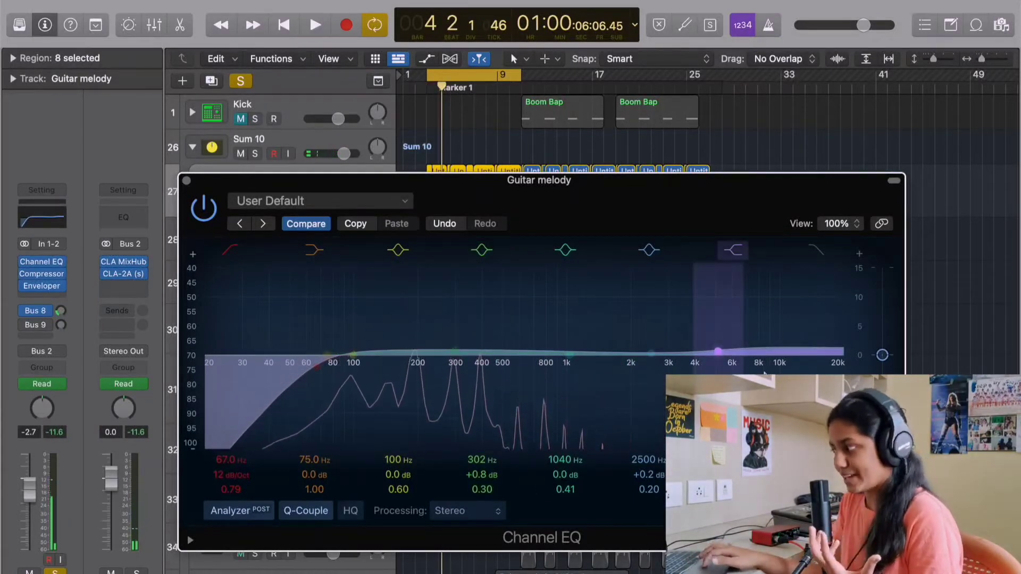
{"action": "key", "text": "space"}
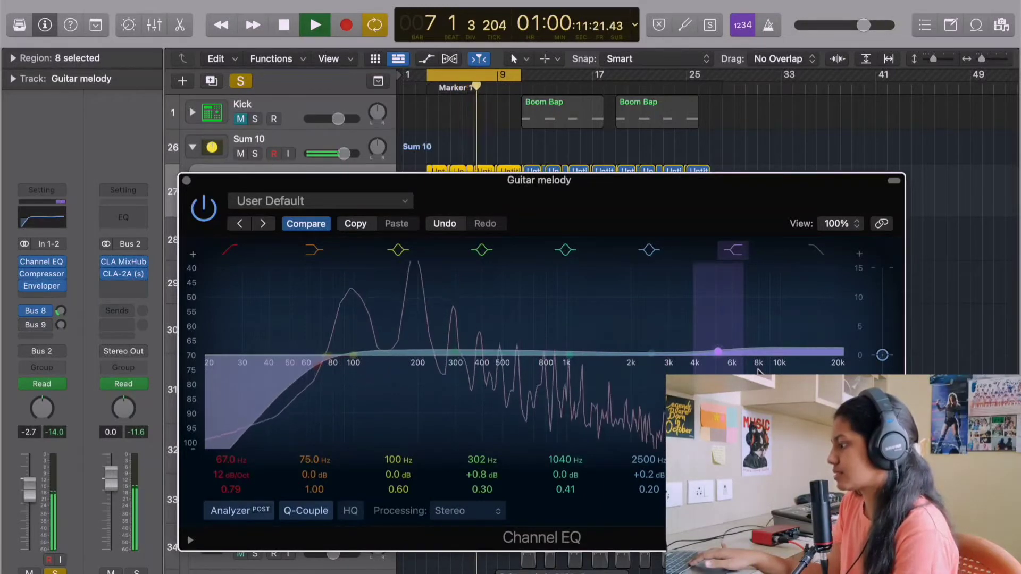
{"action": "key", "text": "space"}
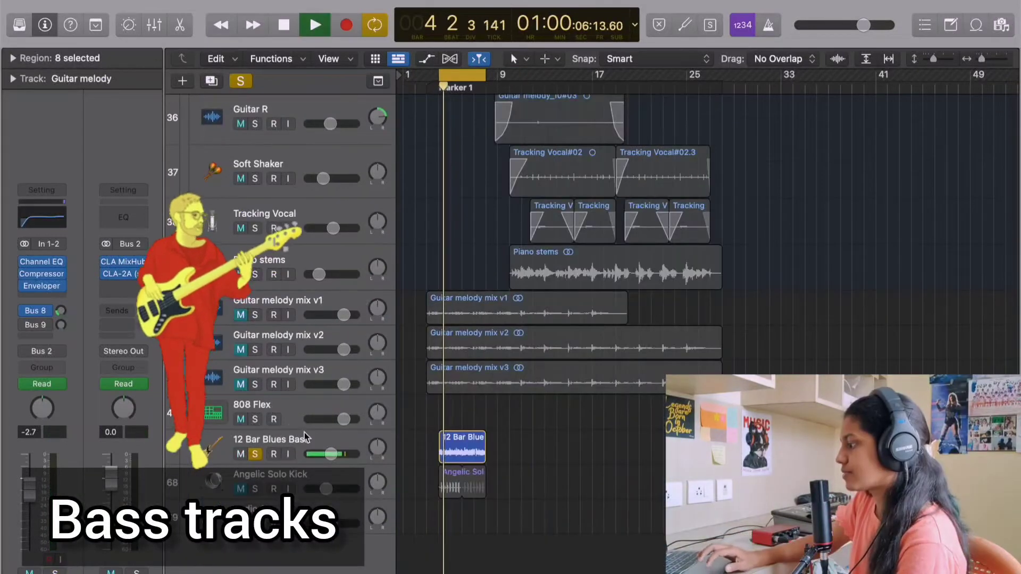
Select the 12 Bar Blues Bass track, stop playback and open its Channel EQ
{"action": "left_click", "coordinate": [303, 433]}
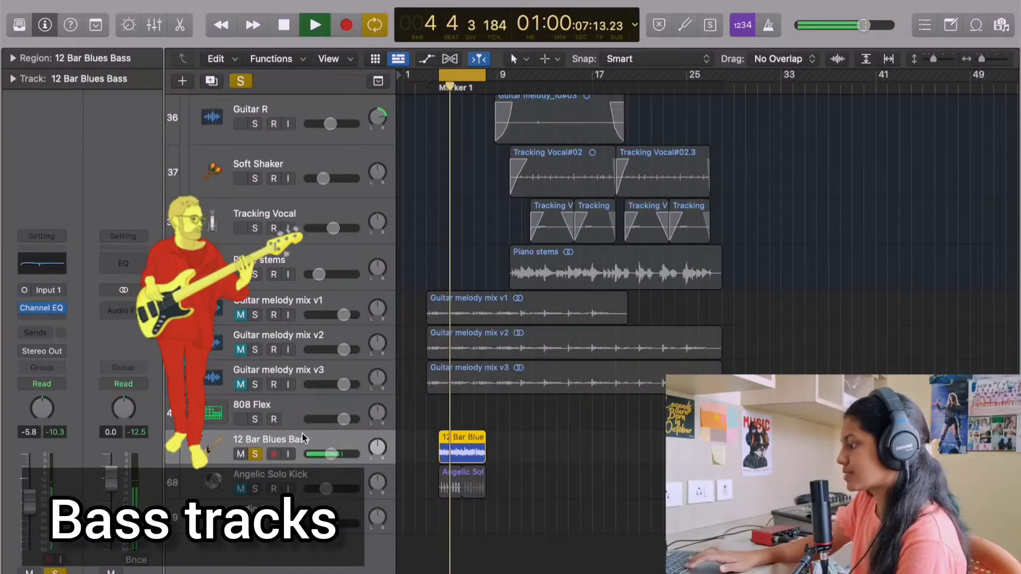
{"action": "key", "text": "space"}
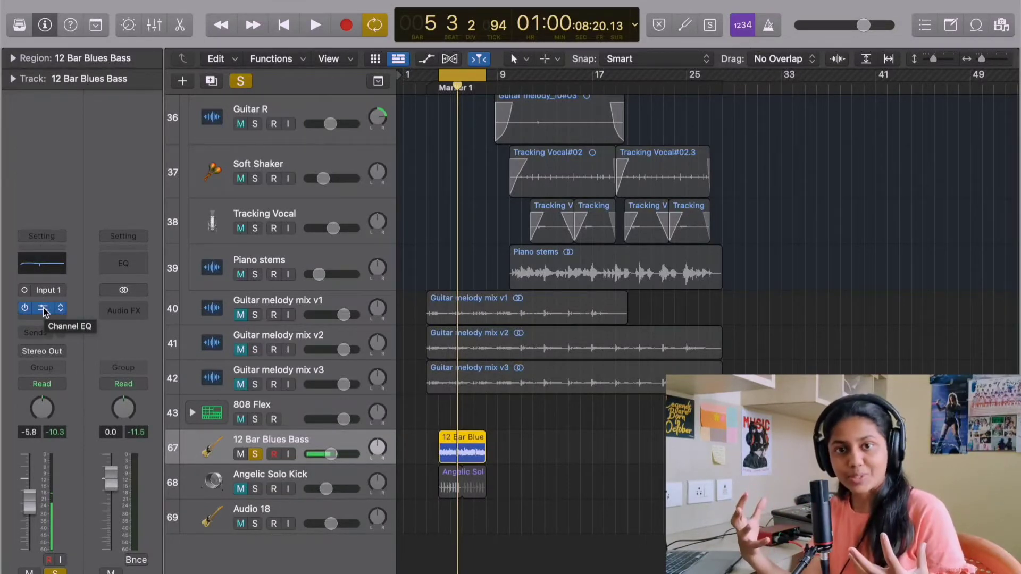
{"action": "left_click", "coordinate": [43, 309]}
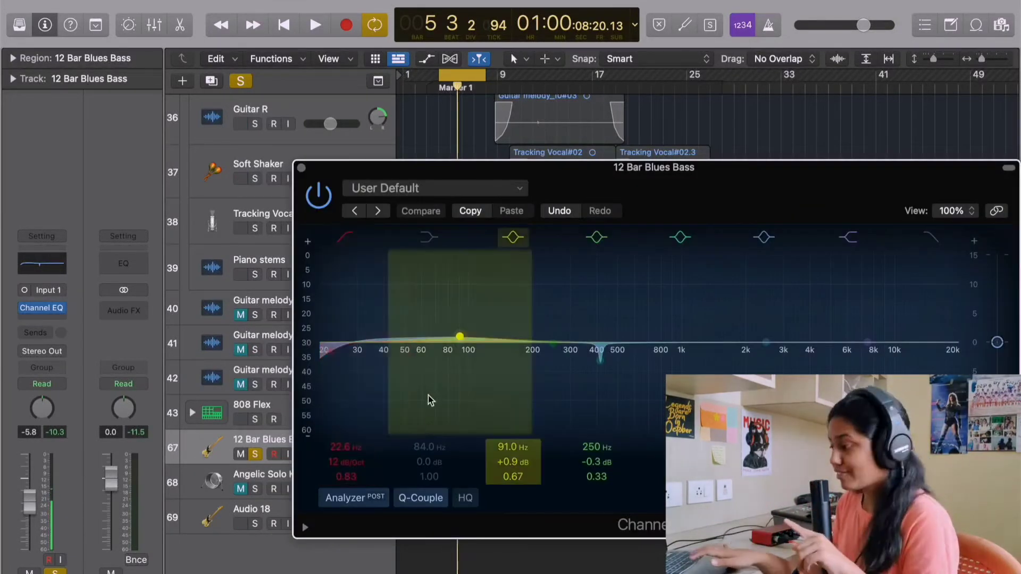
While the bass plays, turn off its EQ's low cut, 91 Hz band and narrow cut near 400 Hz
{"action": "key", "text": "space"}
{"action": "left_click", "coordinate": [351, 237]}
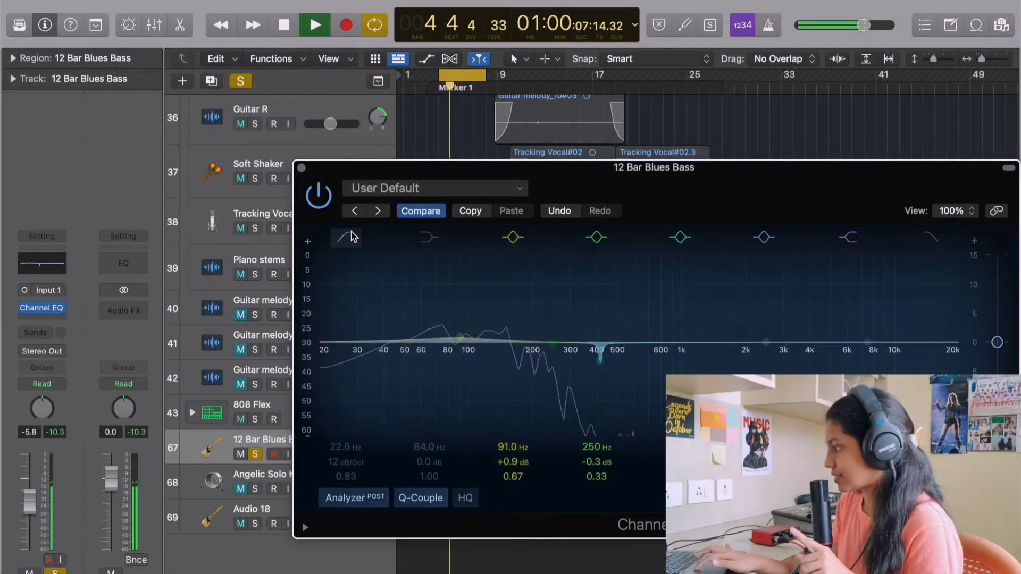
{"action": "left_click", "coordinate": [513, 237]}
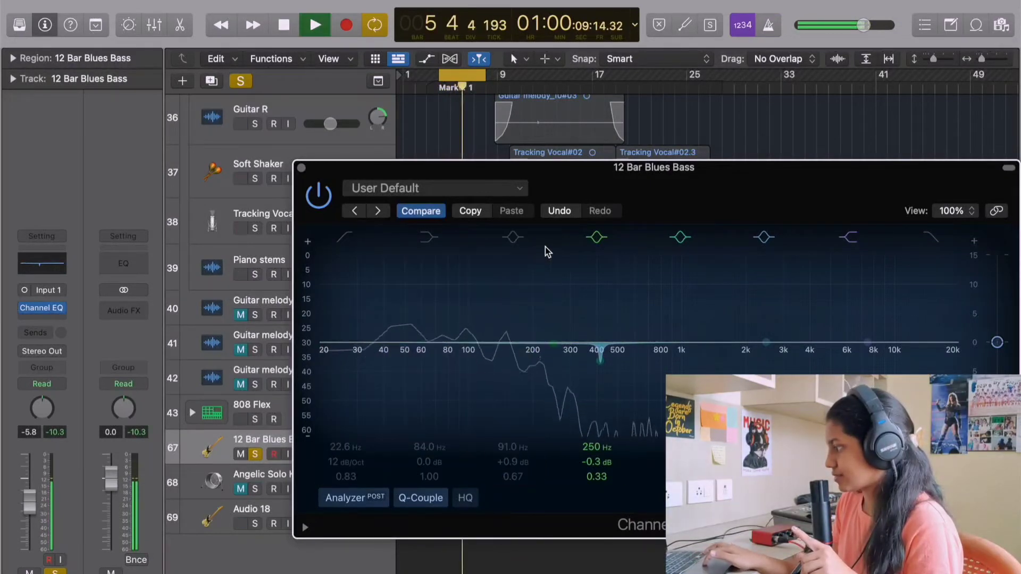
{"action": "left_click", "coordinate": [679, 237]}
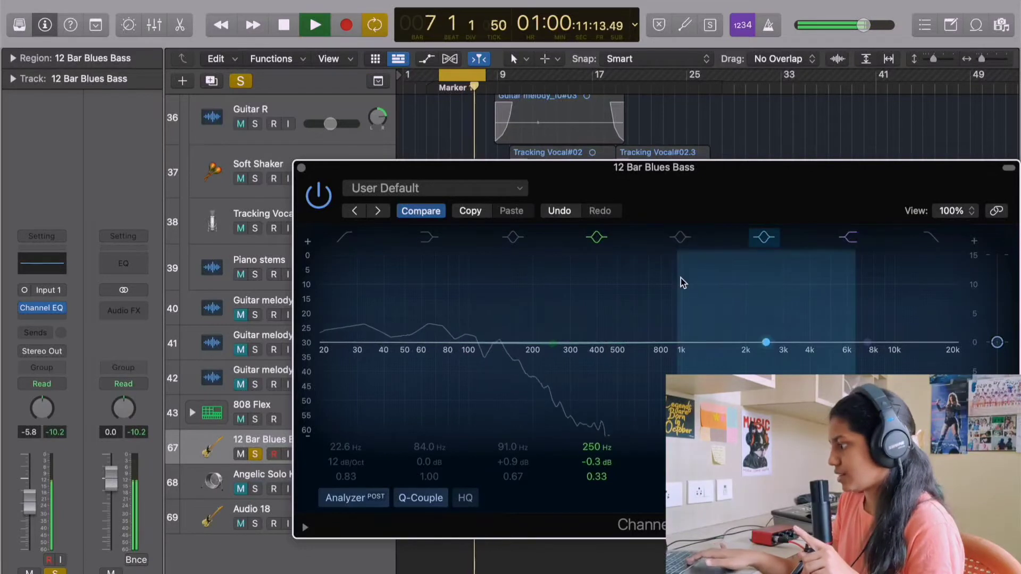
{"action": "key", "text": "space"}
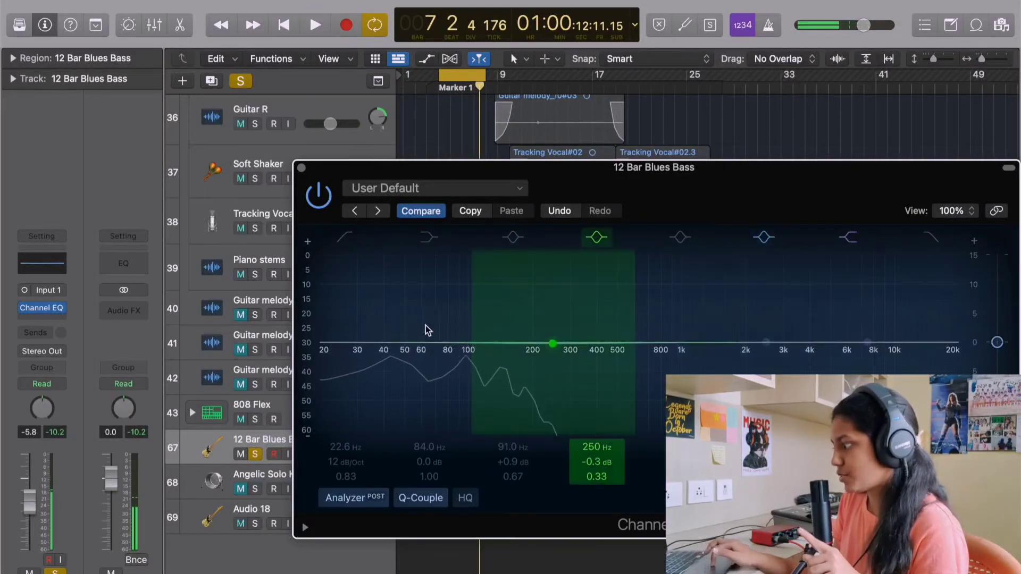
Shift the bass EQ's analyzer scale to 20–80 and play the bass to examine its low frequencies
{"action": "mouse_move", "coordinate": [307, 335]}
{"action": "left_mouse_down"}
{"action": "mouse_move", "coordinate": [299, 227]}
{"action": "mouse_move", "coordinate": [309, 355]}
{"action": "left_mouse_up"}
{"action": "key", "text": "space"}
{"action": "key", "text": "space"}
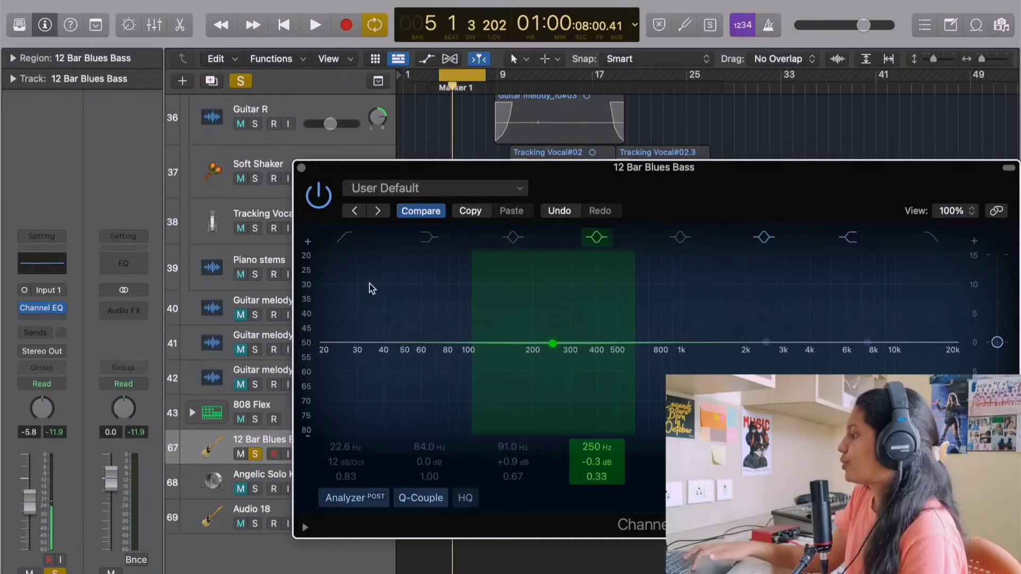
Turn on the bass EQ's low cut at 25.2 Hz, play the bass through it, and turn on the 91 Hz band with a 1.1 dB boost
{"action": "left_click", "coordinate": [346, 236]}
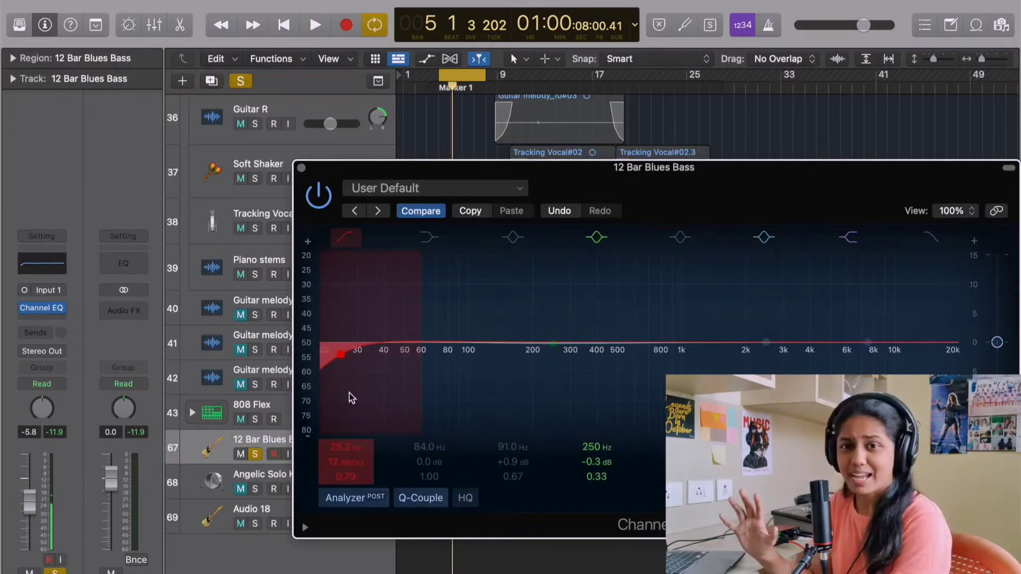
{"action": "key", "text": "space"}
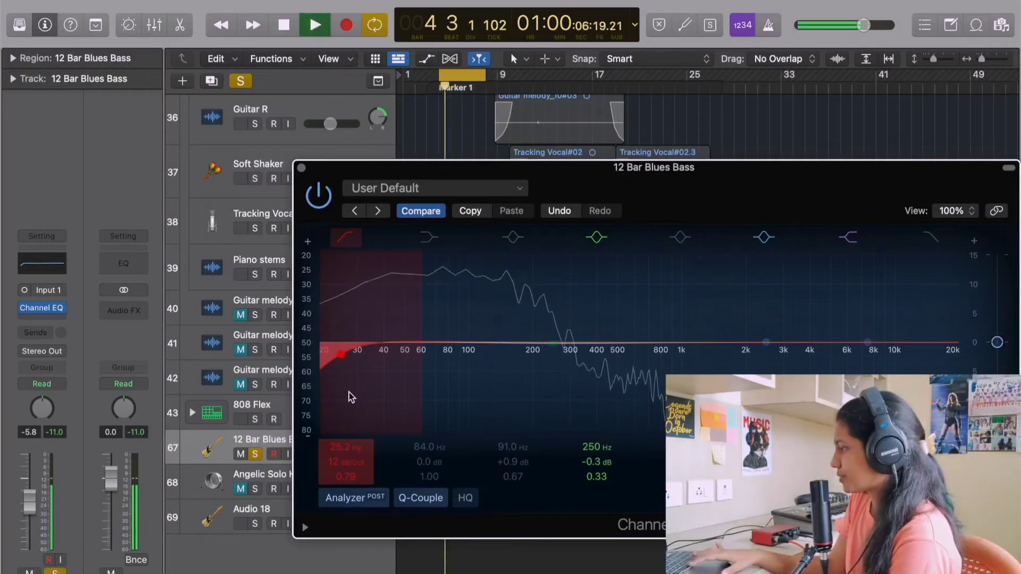
{"action": "key", "text": "space"}
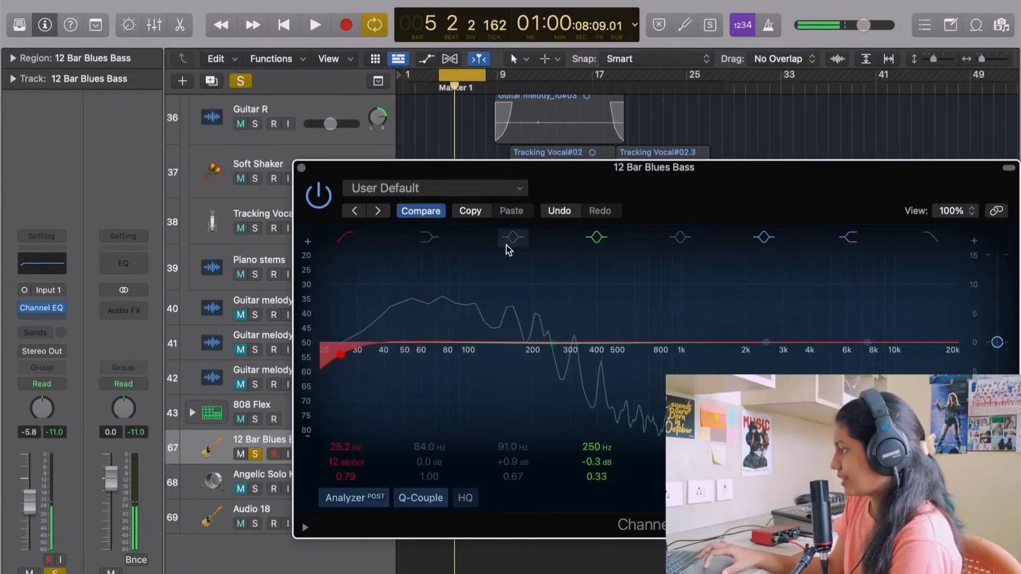
{"action": "left_click", "coordinate": [512, 243]}
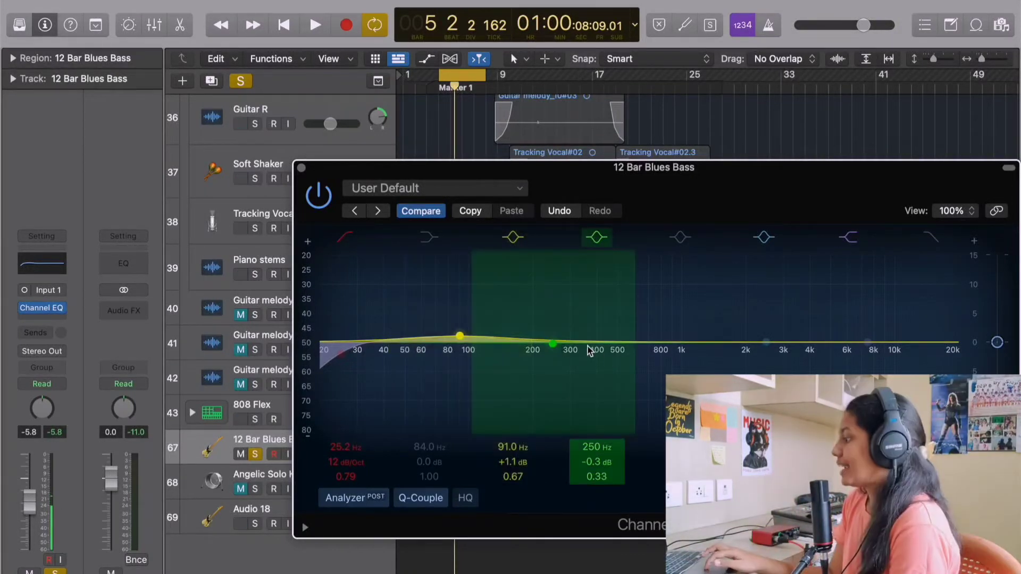
Turn off the bass EQ's 250 Hz band, sweep a narrow boost between about 400 and 600 Hz, and audition it near 400 Hz
{"action": "left_click", "coordinate": [594, 244]}
{"action": "left_click_drag", "start_coordinate": [598, 342], "coordinate": [599, 297]}
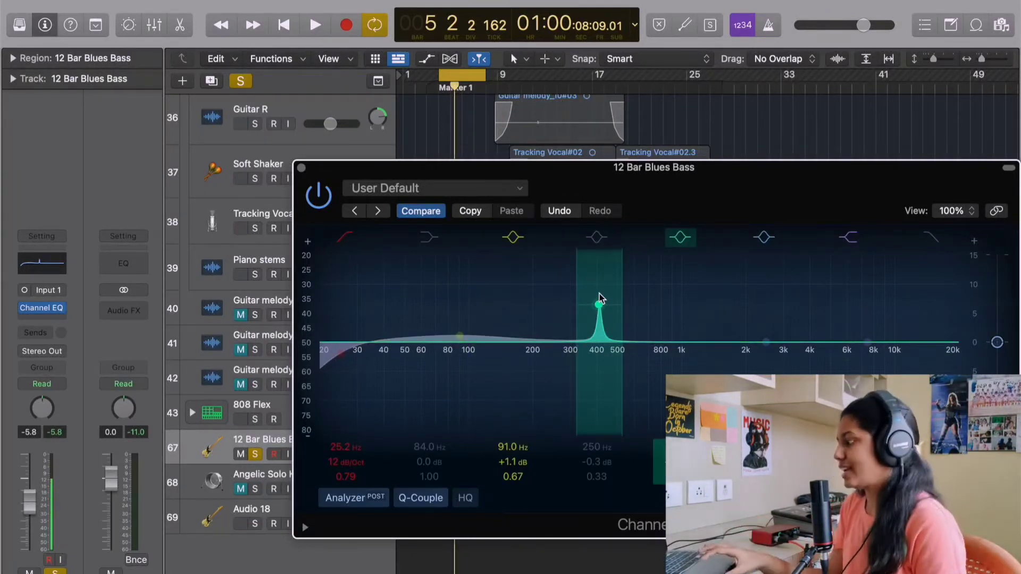
{"action": "left_click_drag", "start_coordinate": [601, 311], "coordinate": [593, 277]}
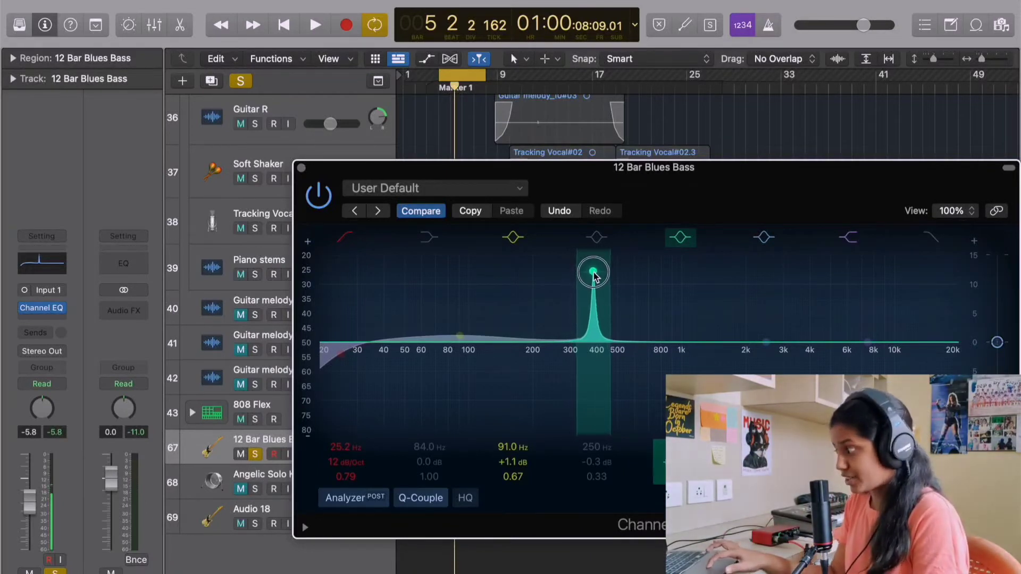
{"action": "left_click_drag", "start_coordinate": [594, 275], "coordinate": [632, 285]}
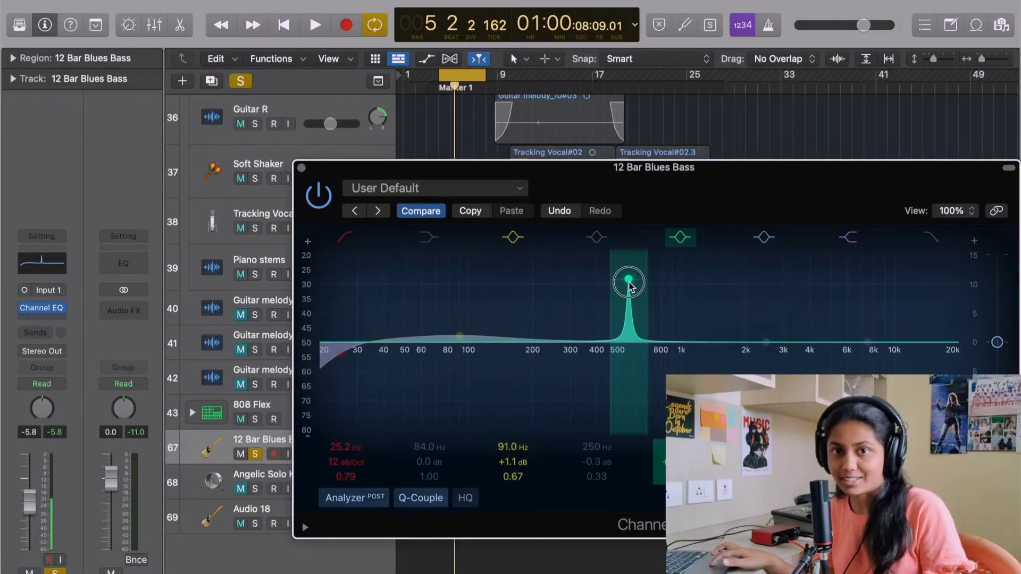
{"action": "left_click_drag", "start_coordinate": [630, 287], "coordinate": [598, 263]}
{"action": "key", "text": "space"}
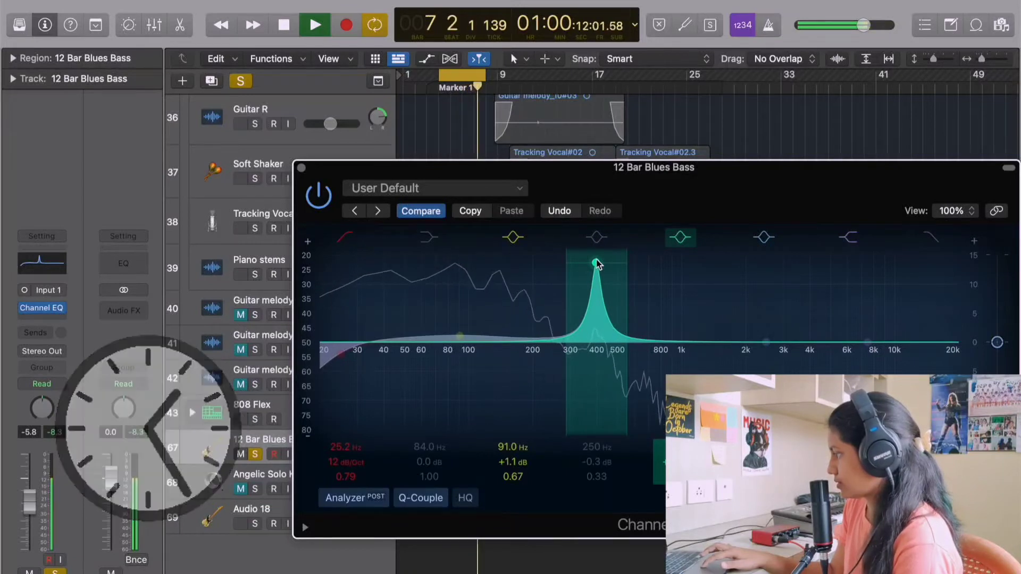
{"action": "key", "text": "space"}
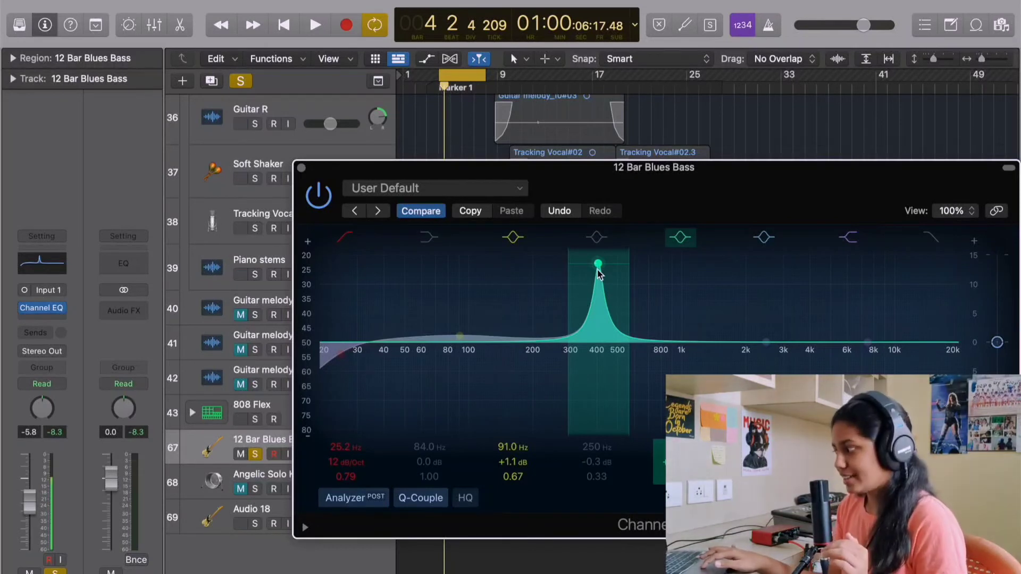
Turn the 408 Hz boost into a narrow cut of 3 to 4 dB with Q 14.0 and play the bass to hear it
{"action": "left_click_drag", "start_coordinate": [597, 266], "coordinate": [598, 264]}
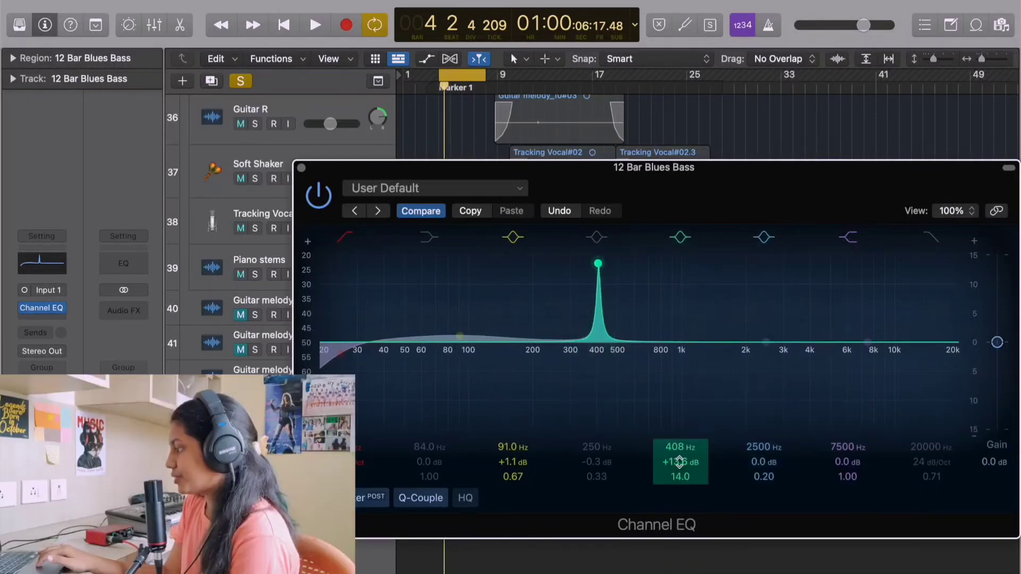
{"action": "scroll", "coordinate": [679, 462], "scroll_direction": "down", "scroll_amount": 3}
{"action": "scroll", "coordinate": [679, 462], "scroll_direction": "down", "scroll_amount": 5}
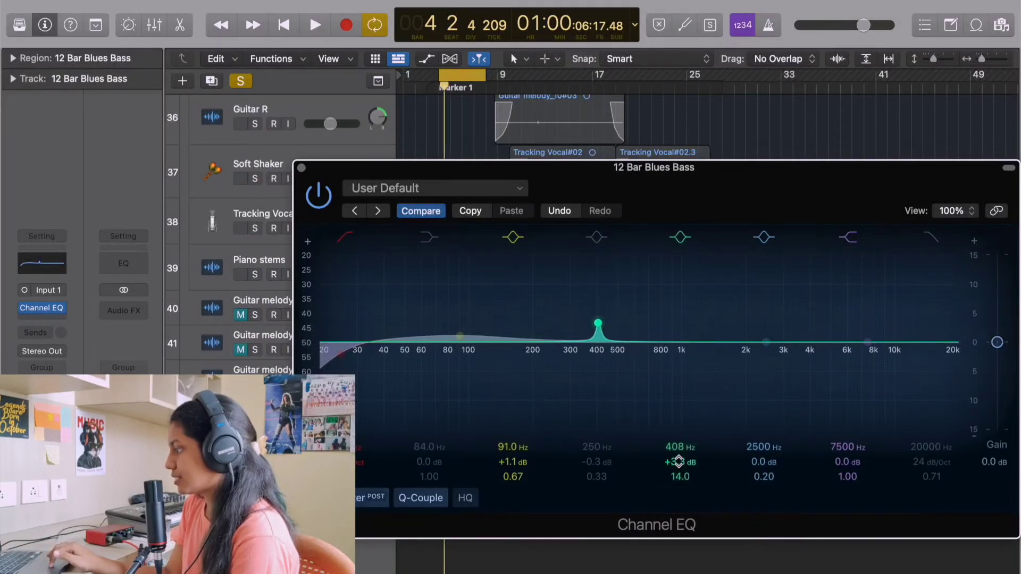
{"action": "scroll", "coordinate": [677, 461], "scroll_direction": "down", "scroll_amount": 2}
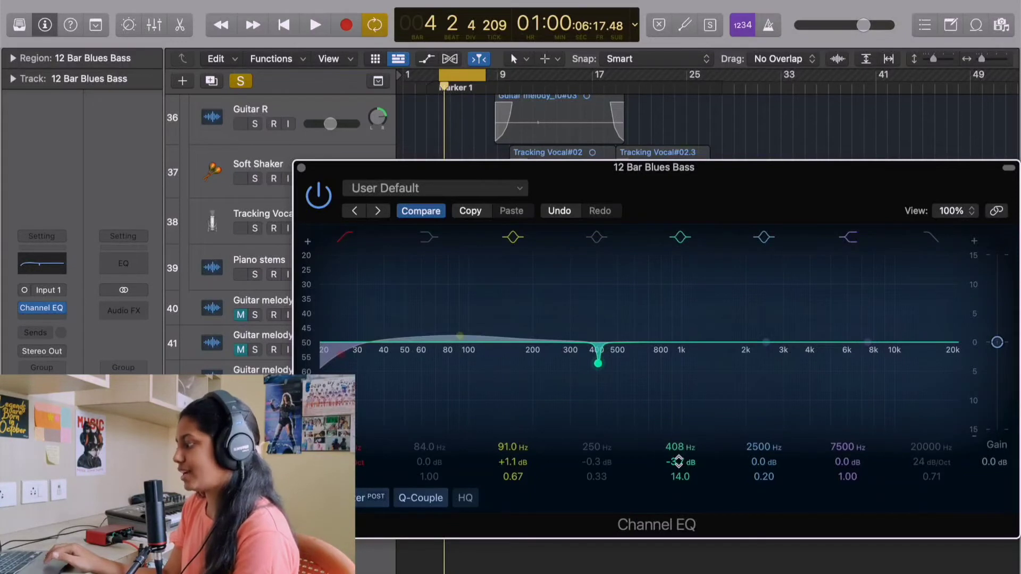
{"action": "key", "text": "space"}
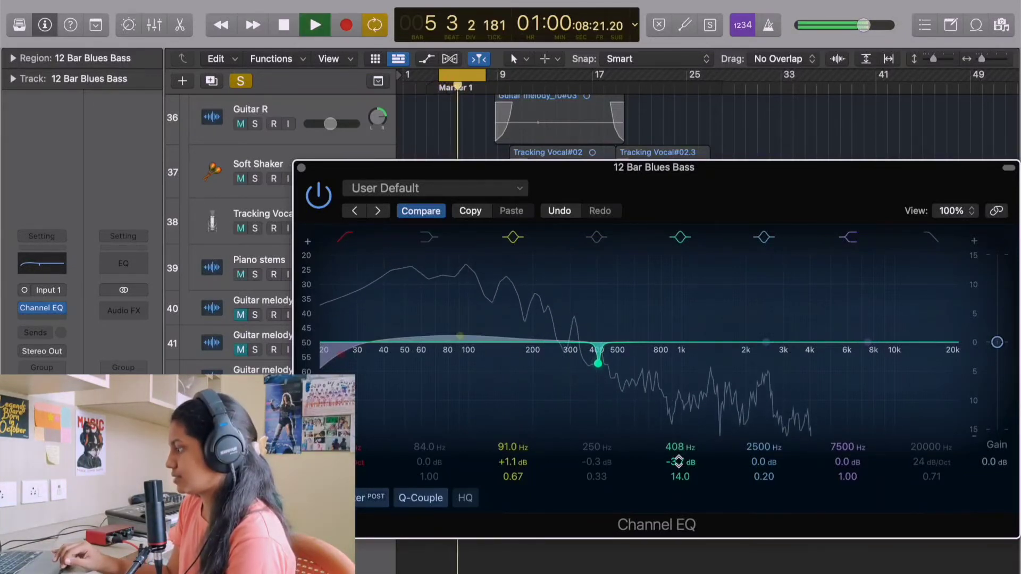
{"action": "key", "text": "space"}
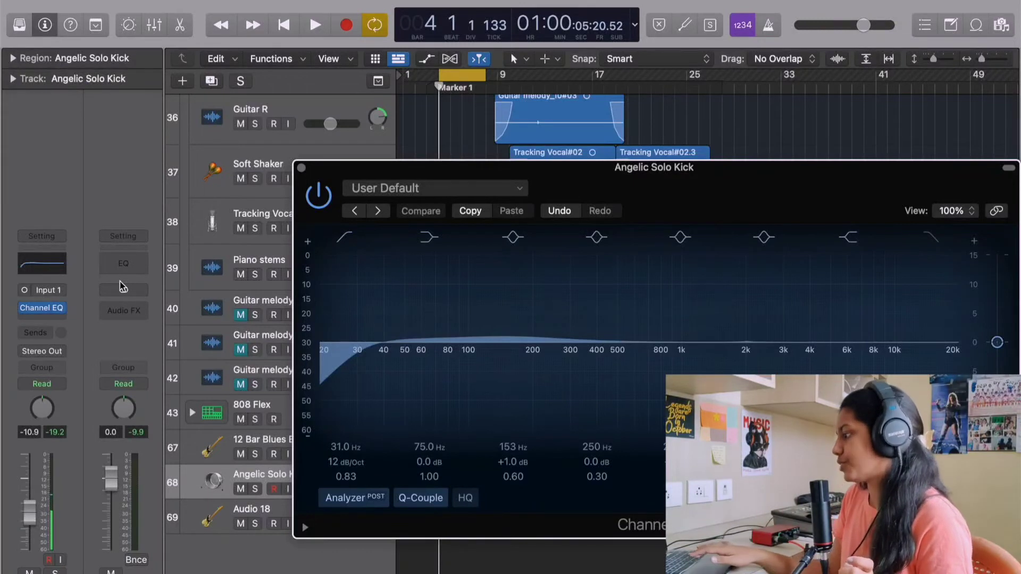
Solo the Angelic Solo Kick track, play it to examine its spectrum, and set its EQ's 153 Hz band to +0.9 dB
{"action": "key", "text": "s"}
{"action": "key", "text": "space"}
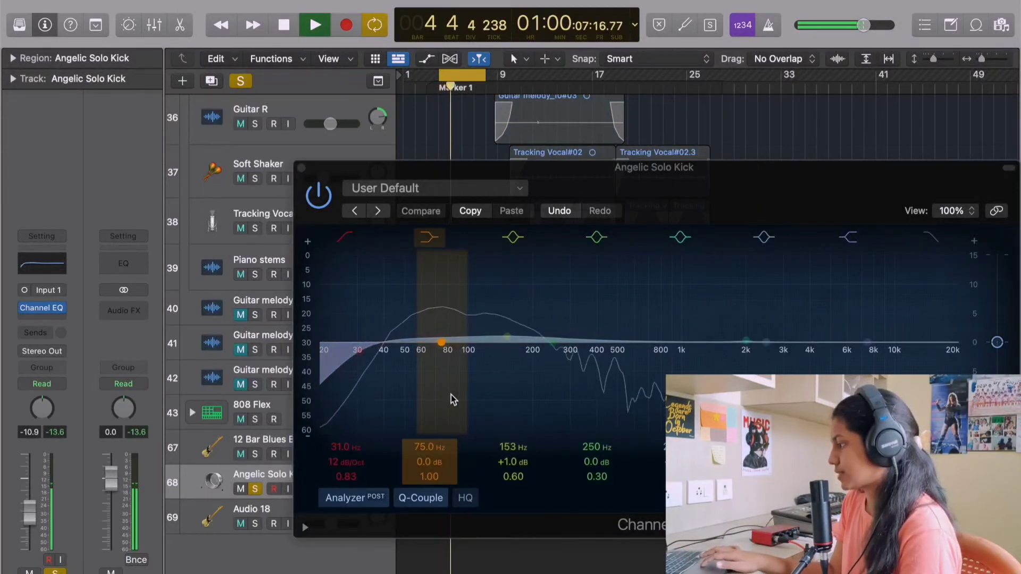
{"action": "key", "text": "space"}
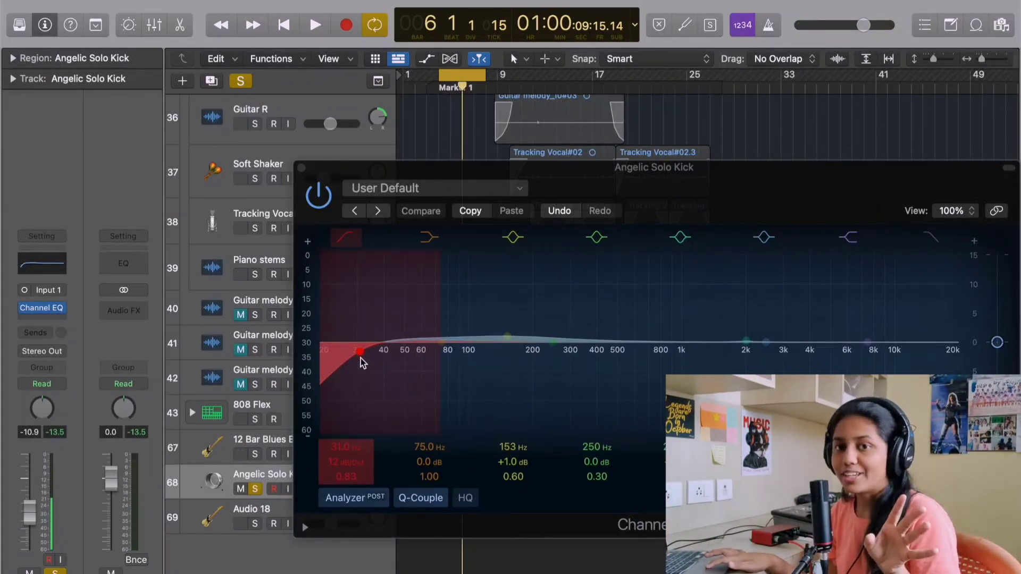
{"action": "left_click", "coordinate": [506, 338]}
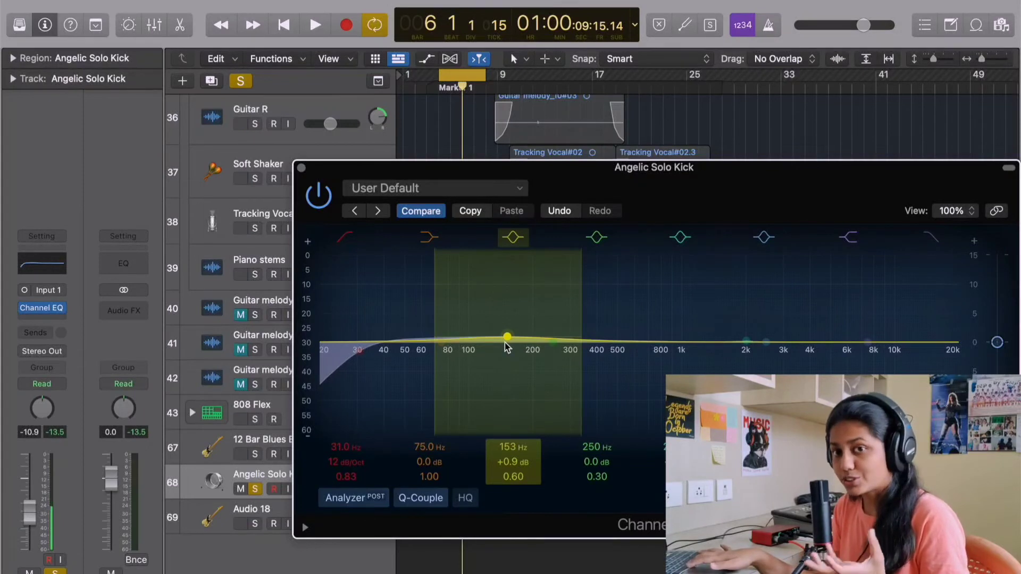
Play the kick while shifting its EQ's analyzer scale and returning it to 0–60 to examine the low frequencies
{"action": "key", "text": "space"}
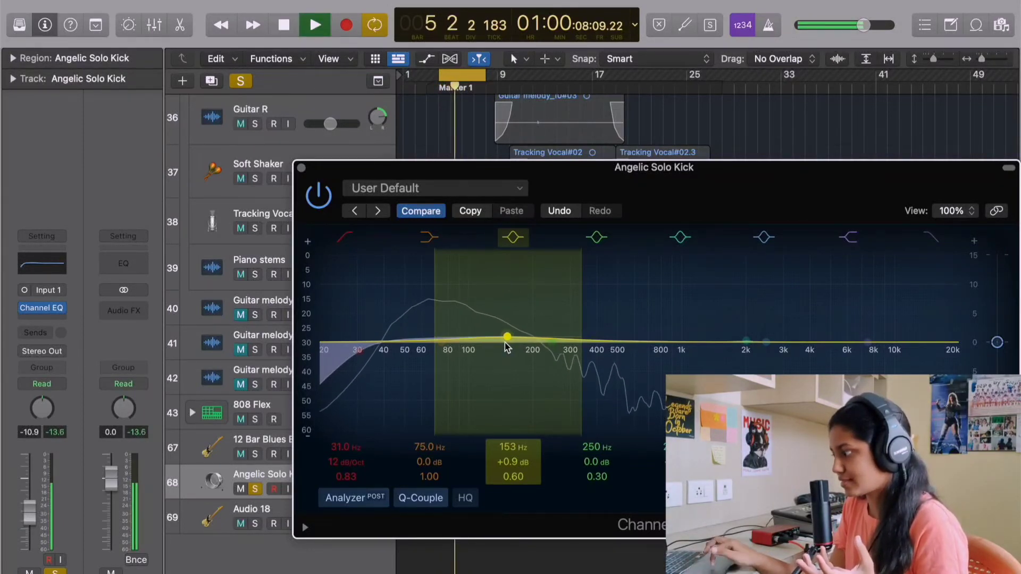
{"action": "left_click", "coordinate": [307, 243]}
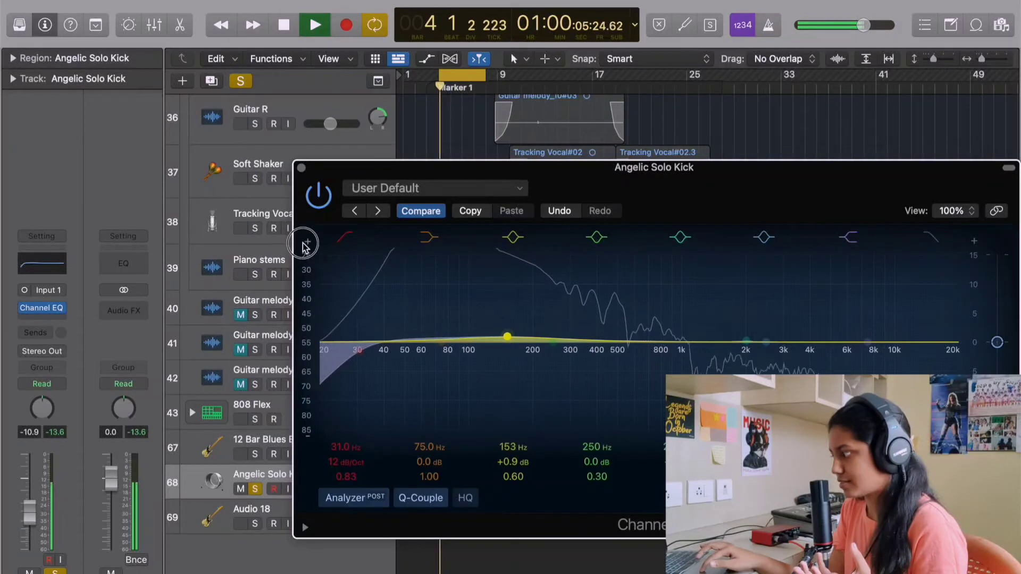
{"action": "left_click_drag", "start_coordinate": [303, 243], "coordinate": [310, 327]}
{"action": "key", "text": "space"}
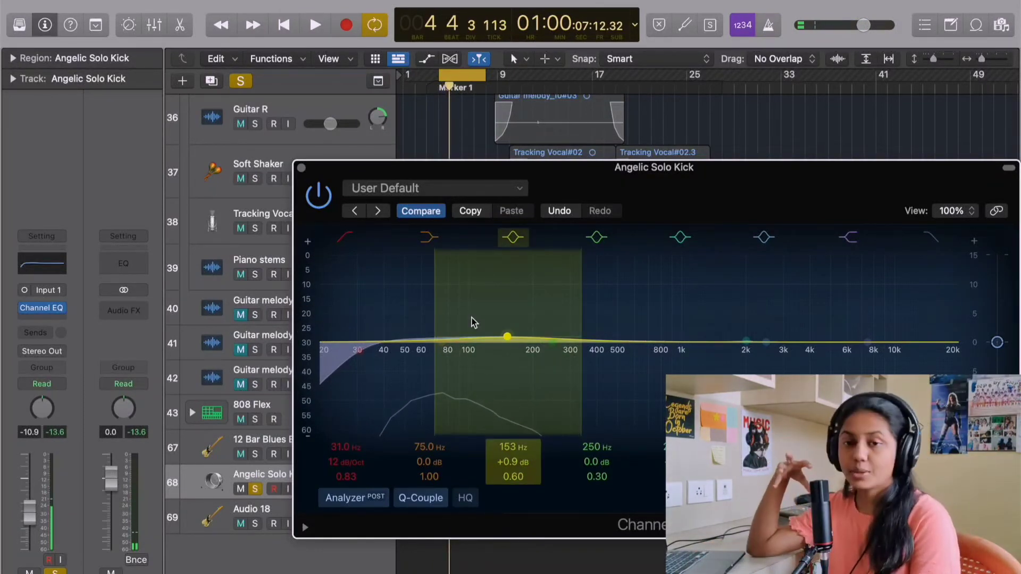